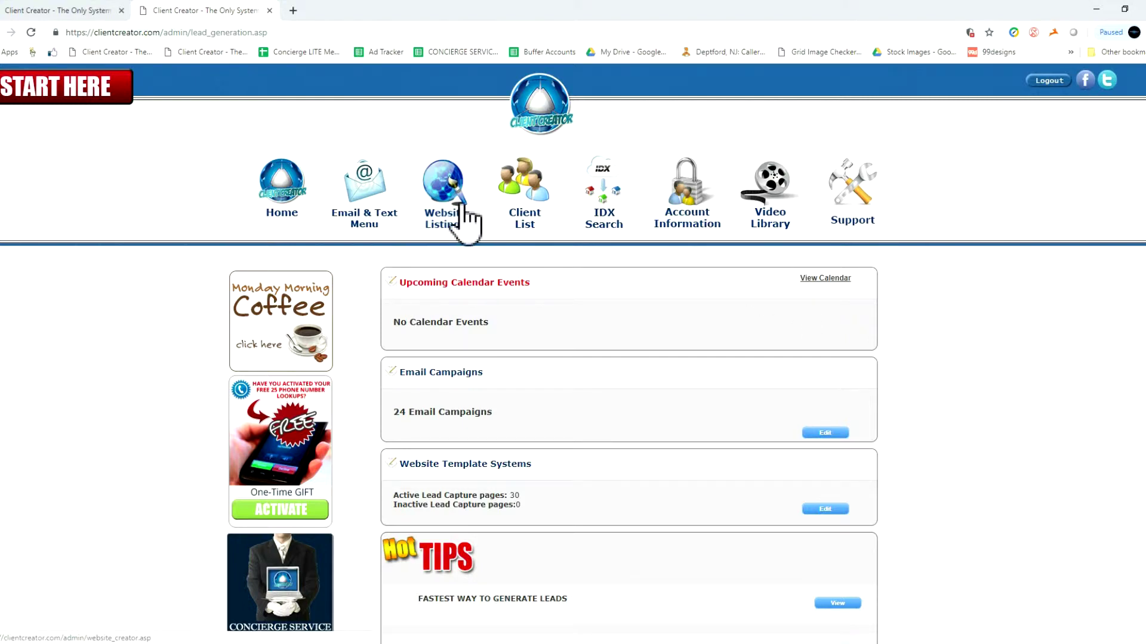
Open Website Listings and scroll to the active Montgomery County Texas landing pages
click(466, 214)
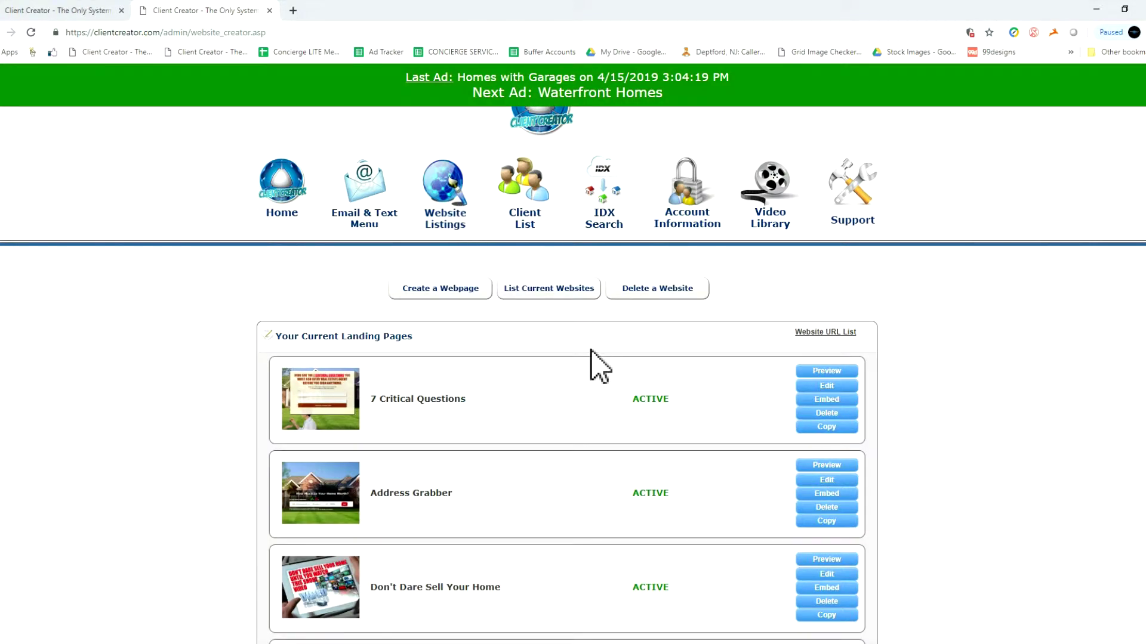
scroll(598, 366, down, 2)
scroll(598, 365, down, 2)
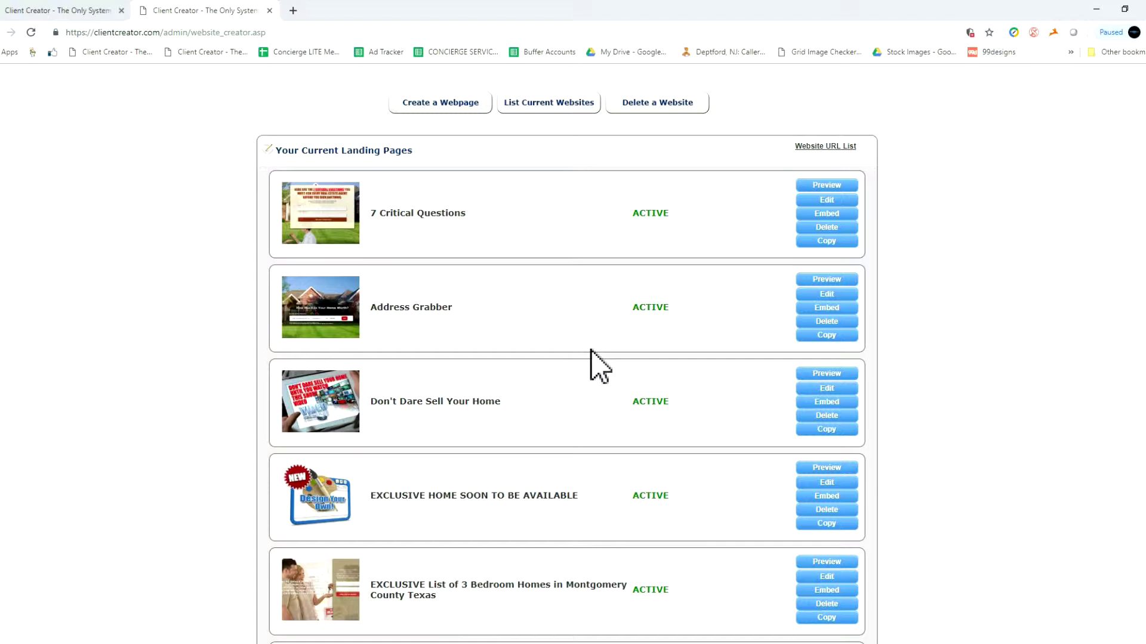
scroll(599, 365, down, 1)
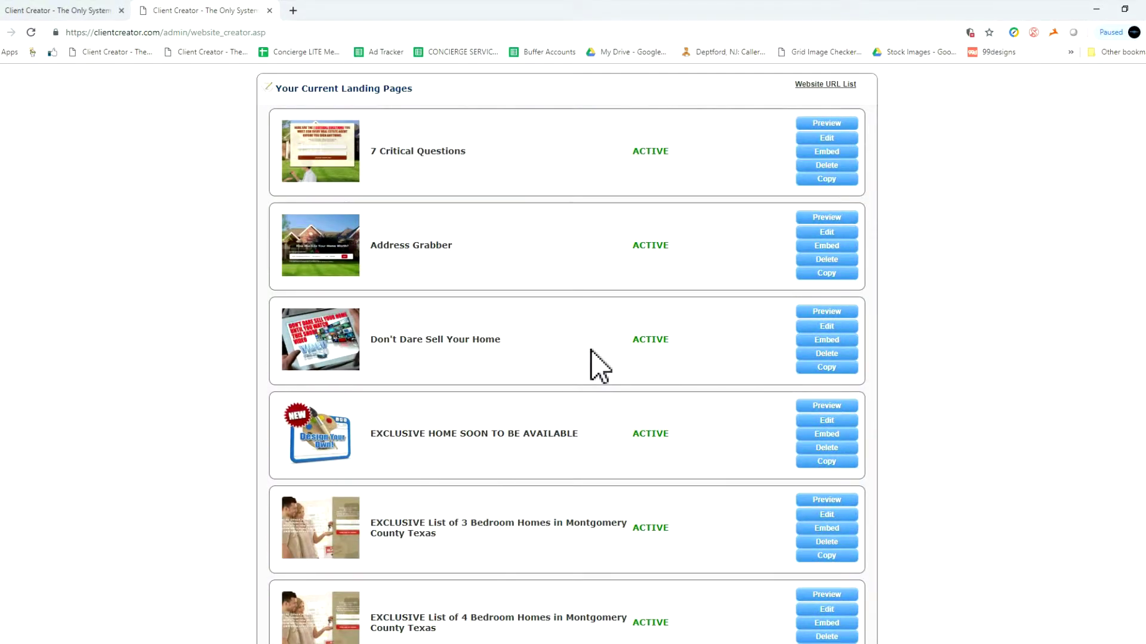
scroll(597, 366, down, 1)
scroll(598, 365, down, 1)
scroll(598, 366, down, 2)
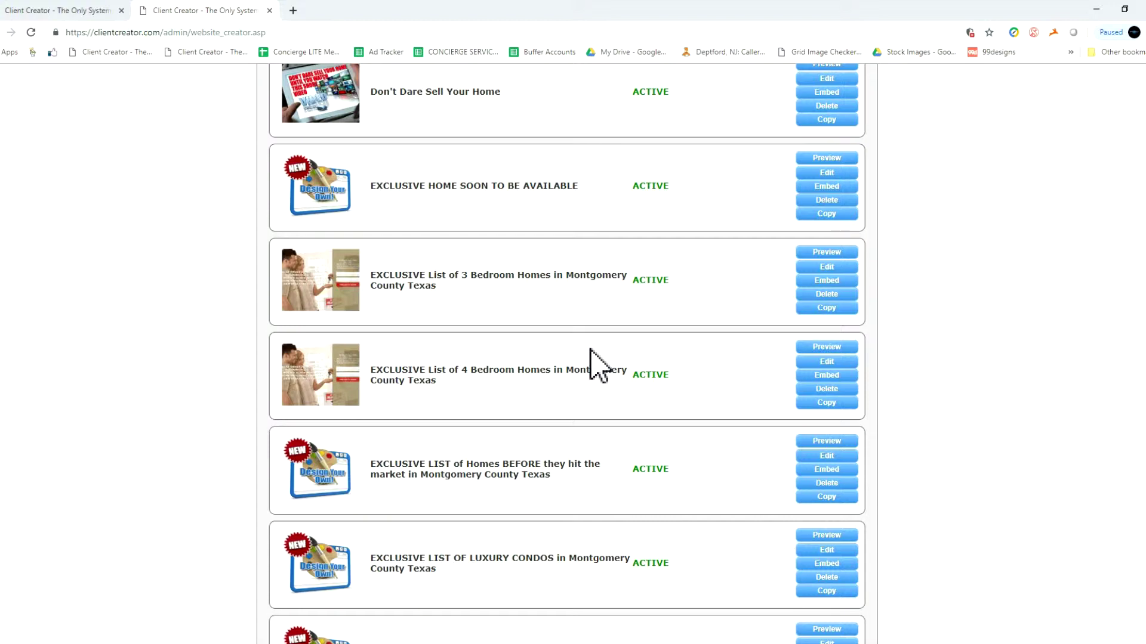
scroll(598, 365, up, 2)
scroll(598, 365, up, 1)
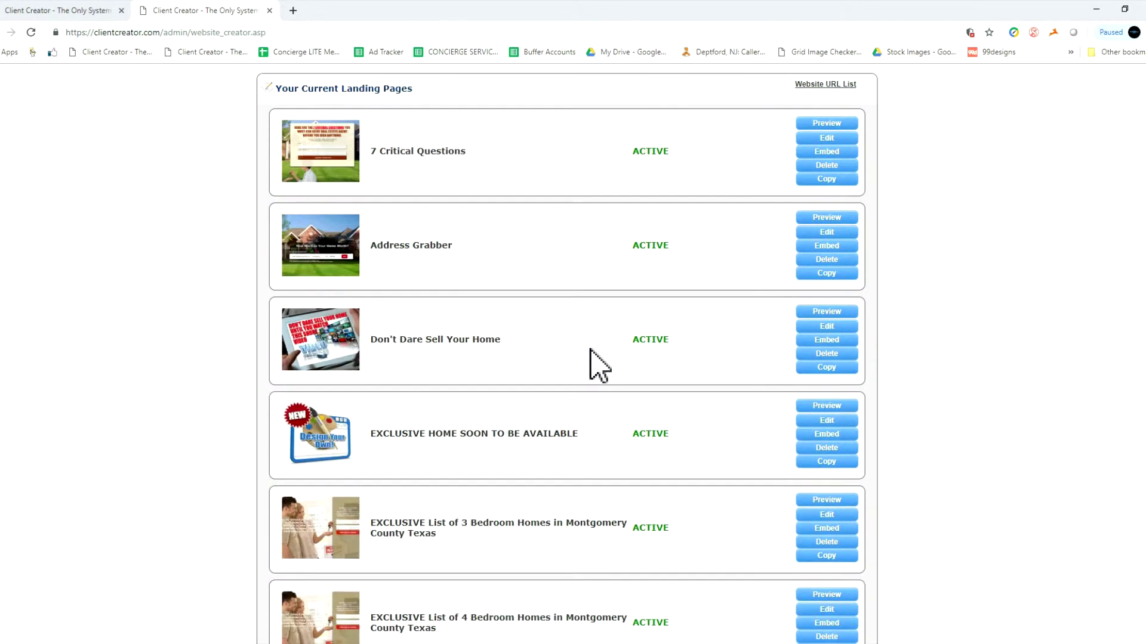
scroll(598, 366, up, 2)
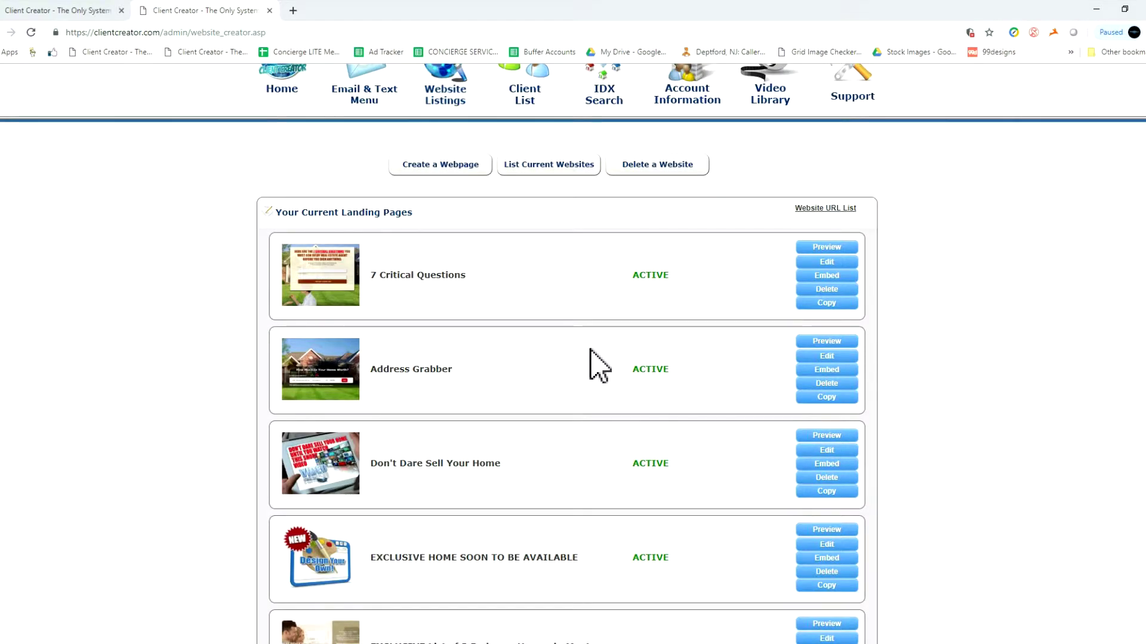
scroll(599, 366, up, 1)
scroll(598, 365, down, 2)
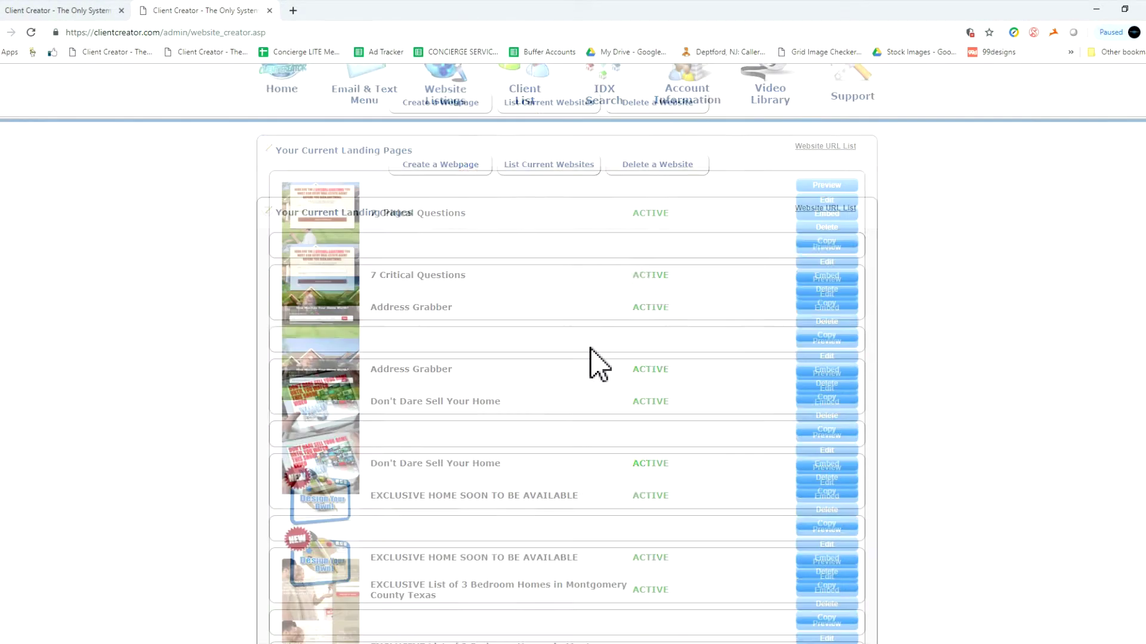
scroll(598, 365, down, 2)
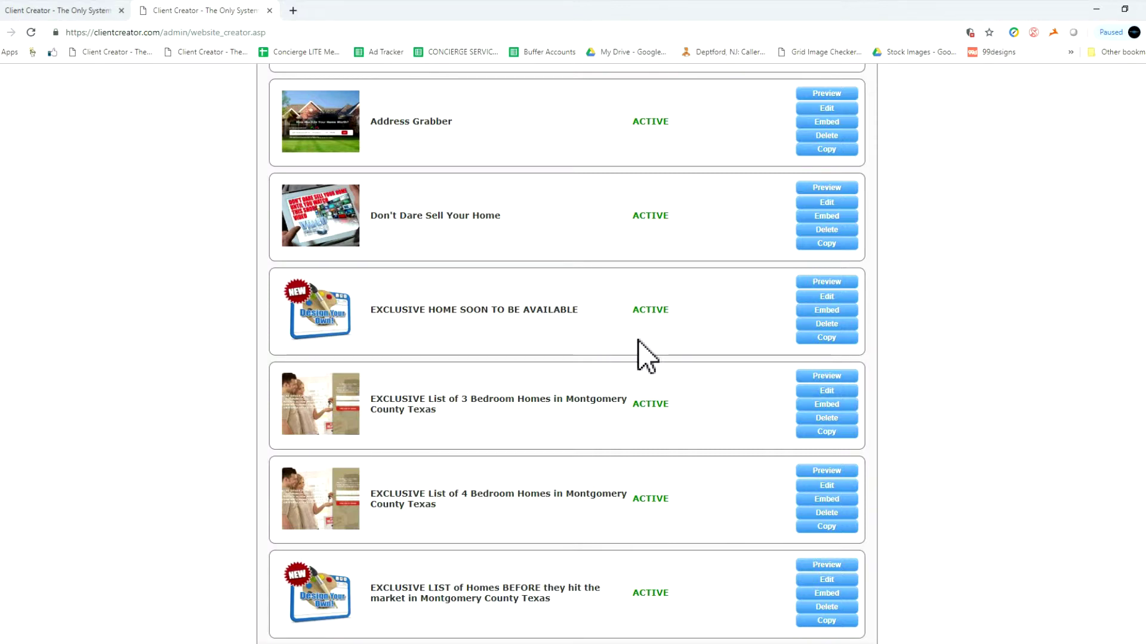
scroll(647, 355, up, 3)
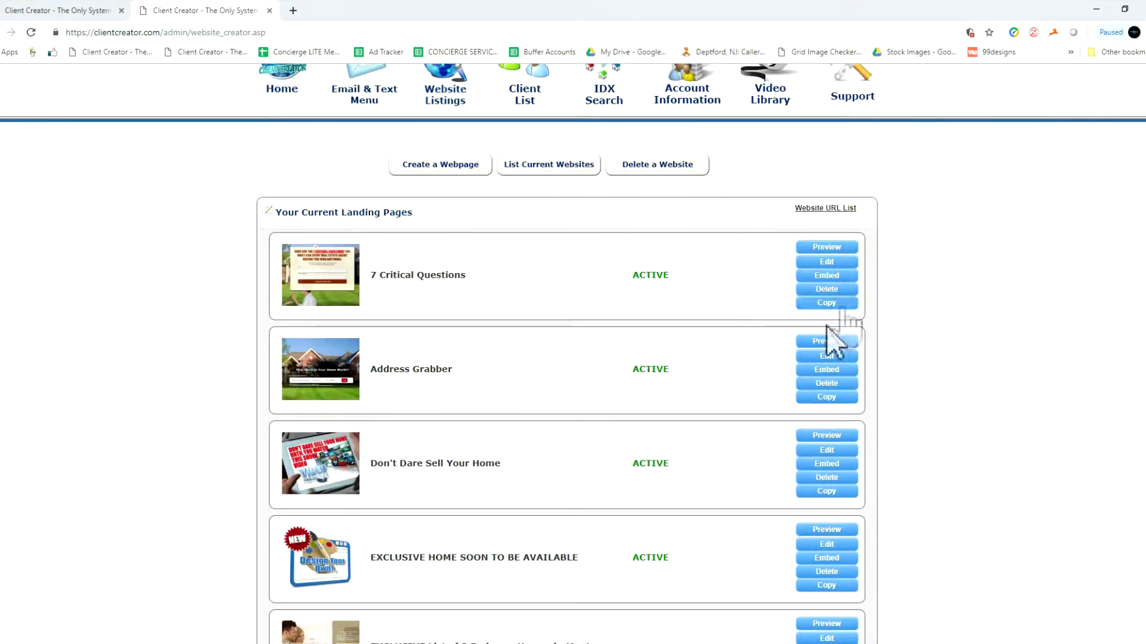
scroll(882, 445, down, 3)
scroll(882, 445, down, 3)
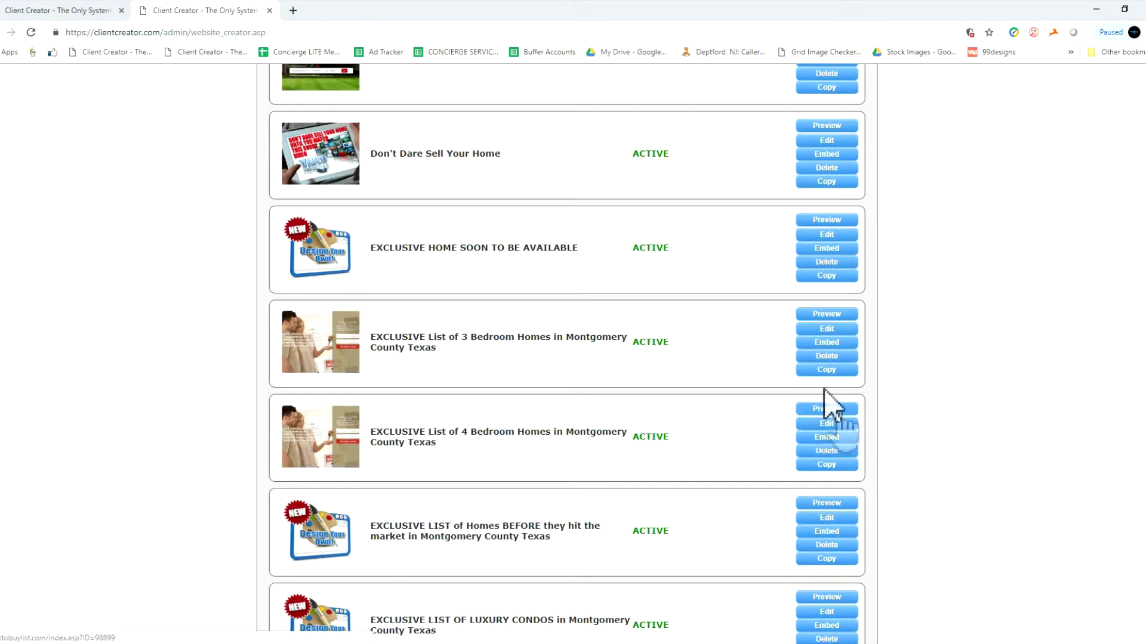
scroll(824, 386, down, 2)
scroll(432, 158, up, 1)
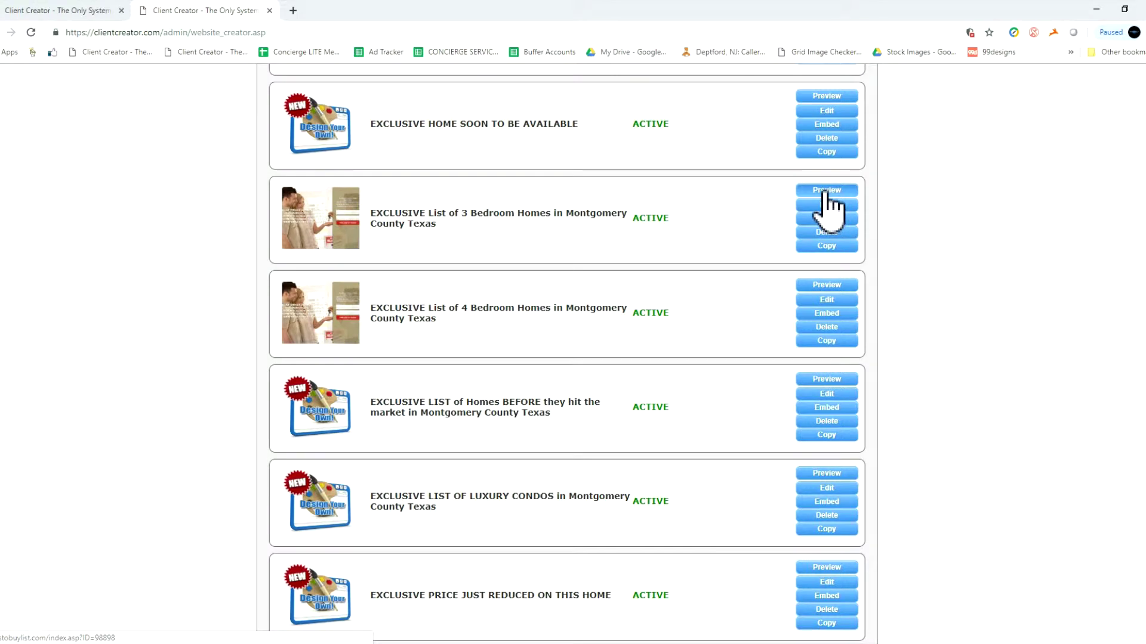
right_click(828, 196)
key(Escape)
click(827, 190)
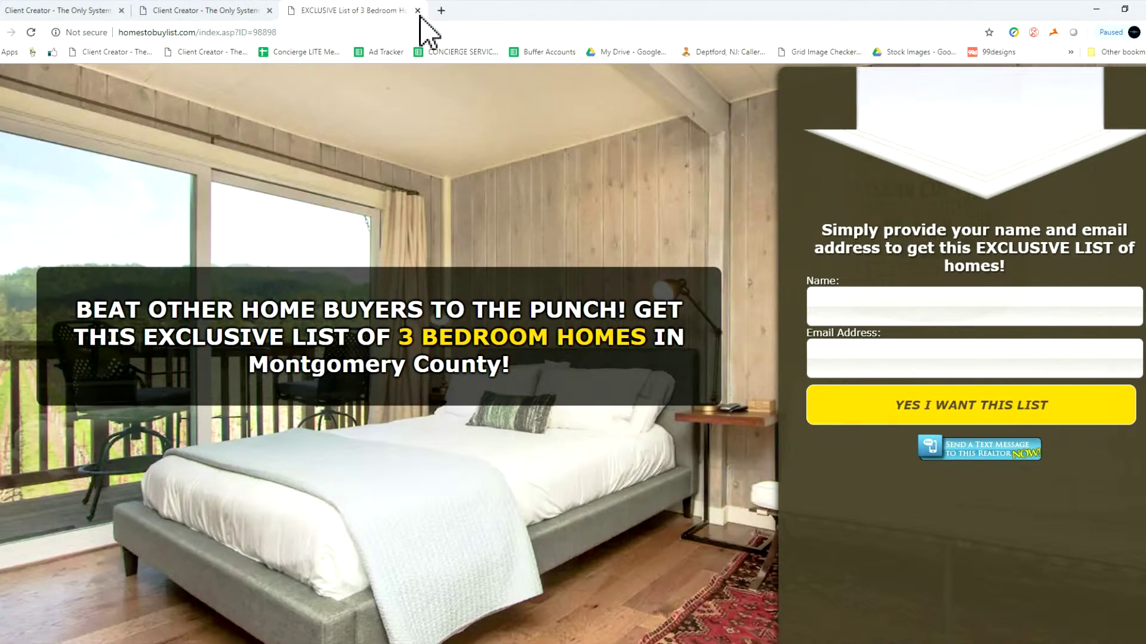
click(417, 10)
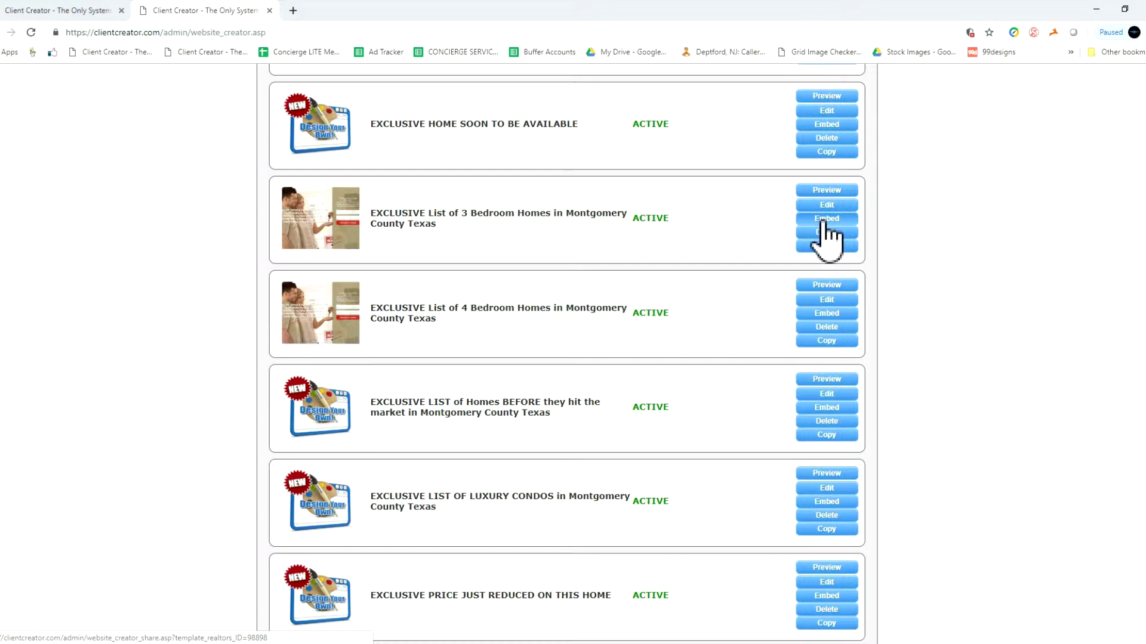
Show embed banners for the 3 Bedroom Homes page and choose the Attention Home Owners banner
click(827, 219)
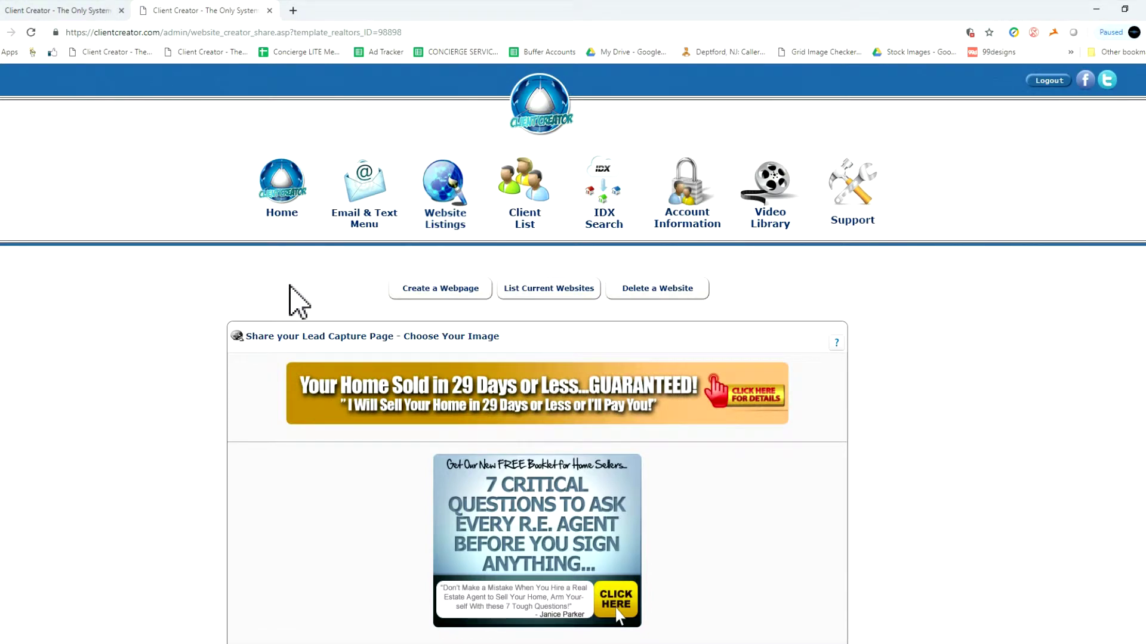
scroll(298, 302, down, 2)
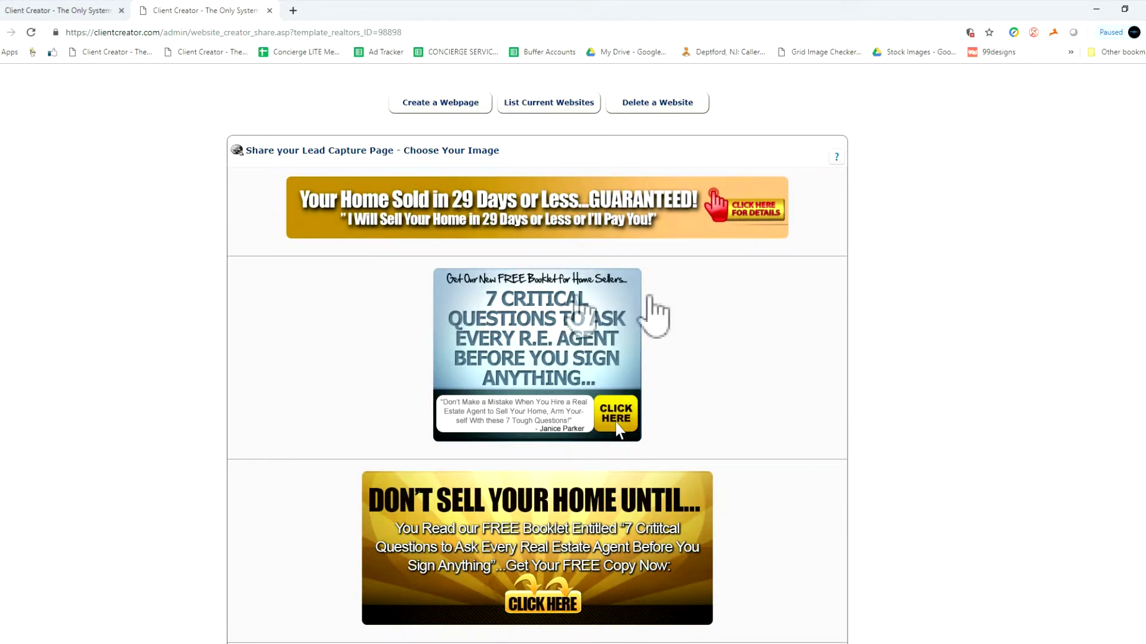
scroll(770, 340, down, 1)
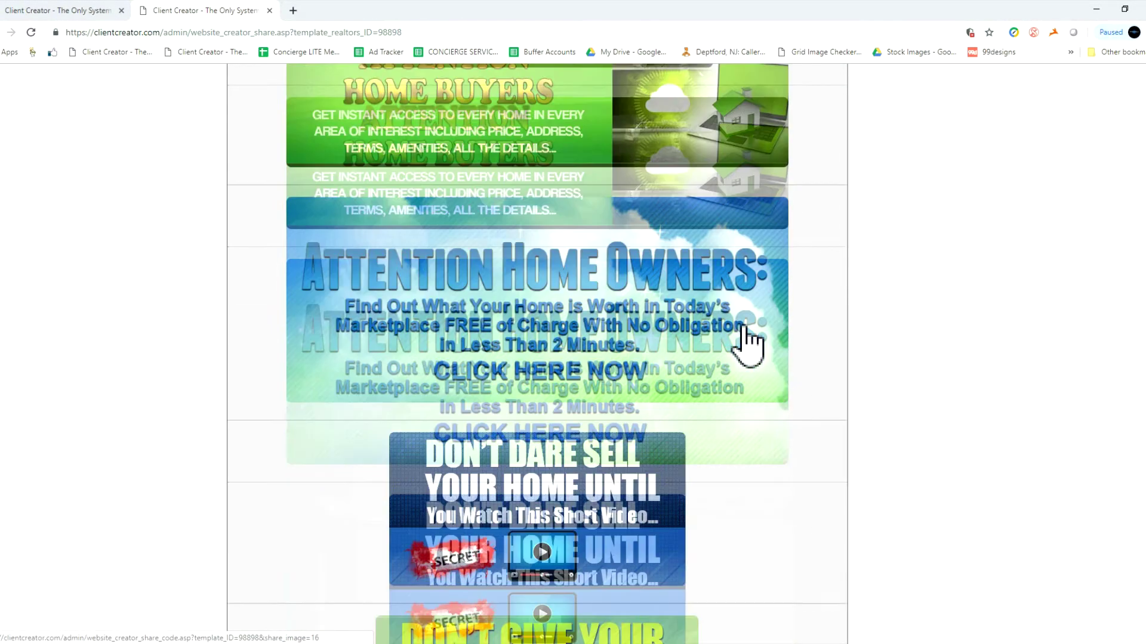
scroll(751, 342, down, 2)
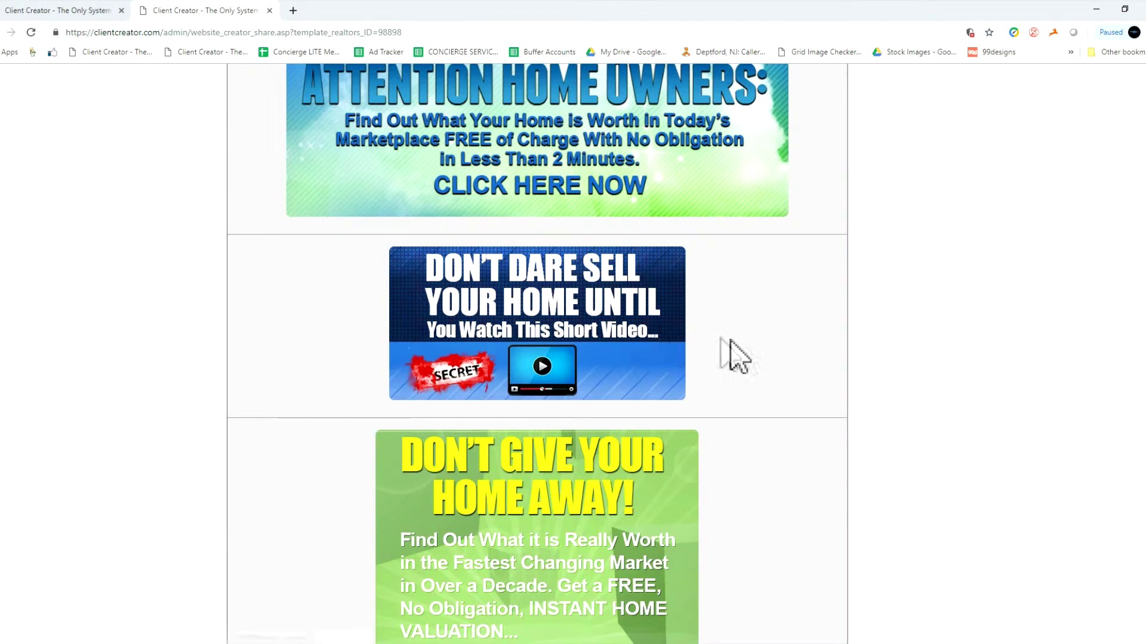
scroll(736, 357, up, 3)
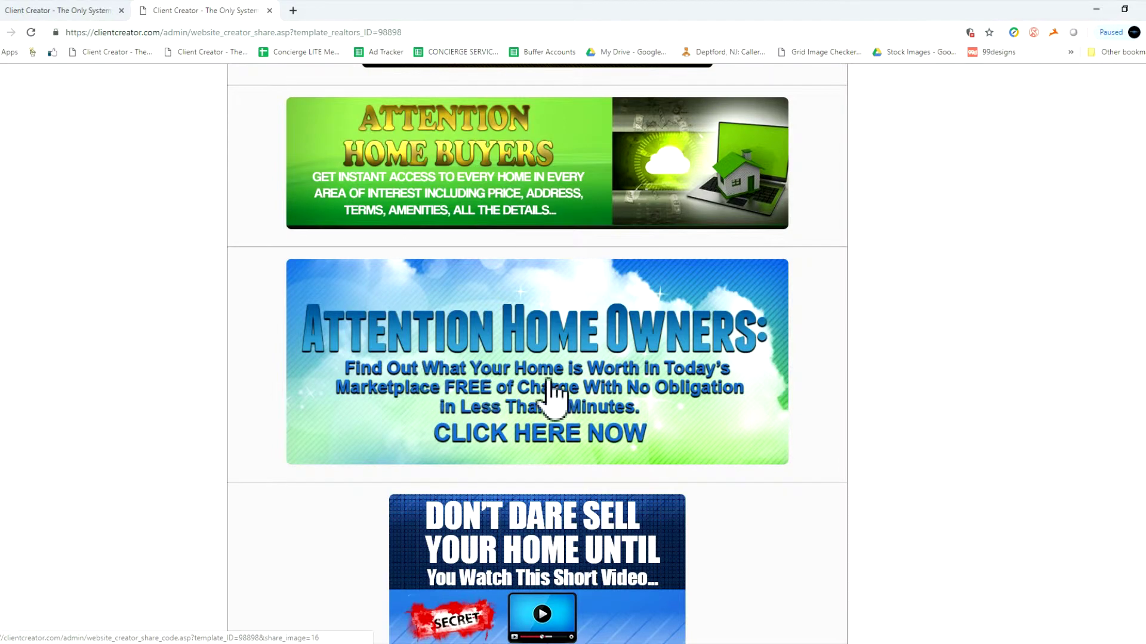
click(550, 399)
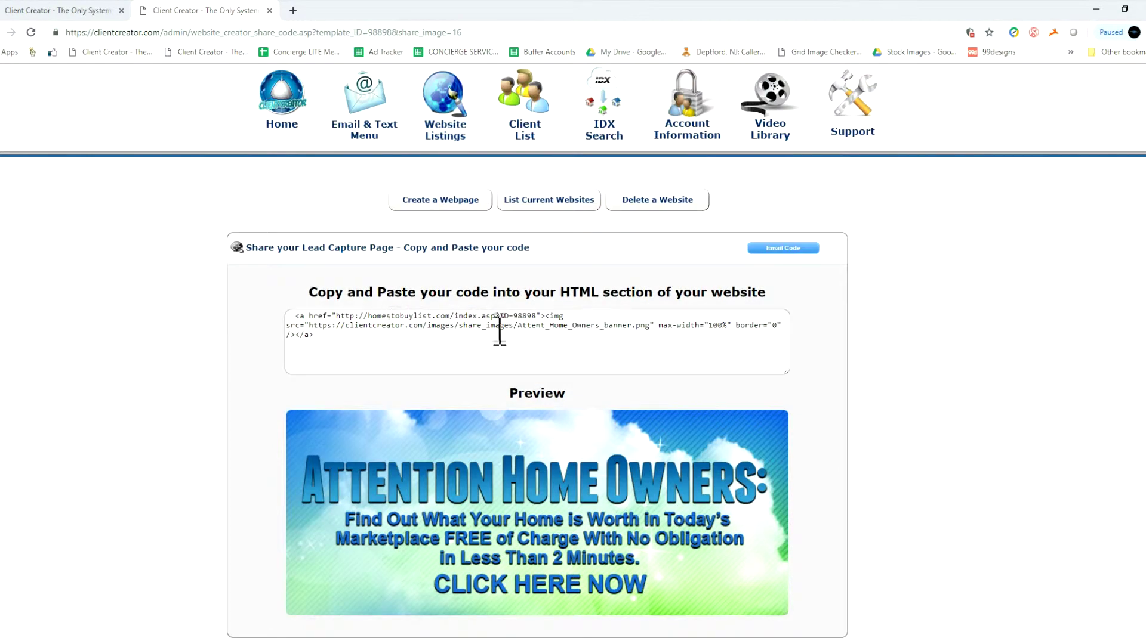
Select the Attention Home Owners banner's embed code, then bring up the Email Code form
triple_click(381, 344)
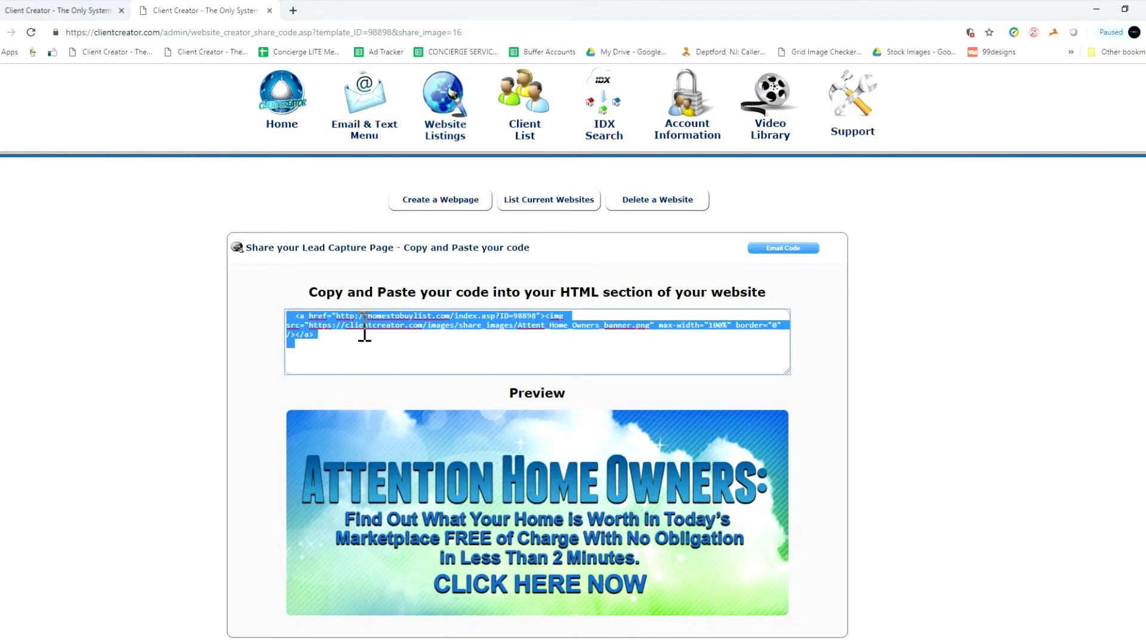
click(541, 362)
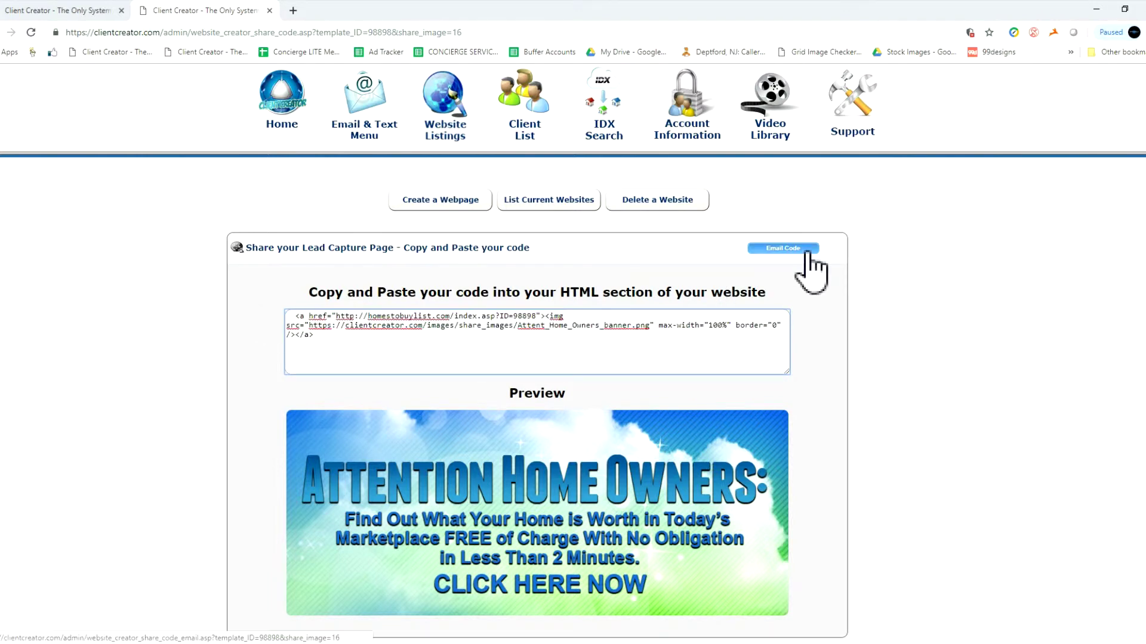
click(783, 249)
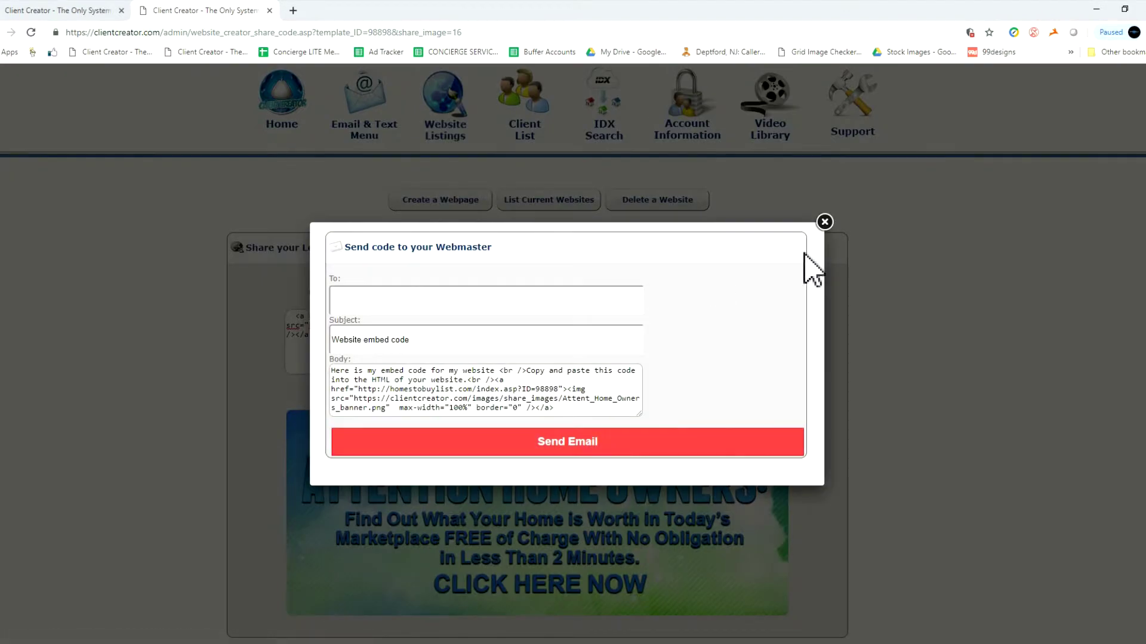
Close the webmaster email form unsent and return to the landing pages list
click(390, 300)
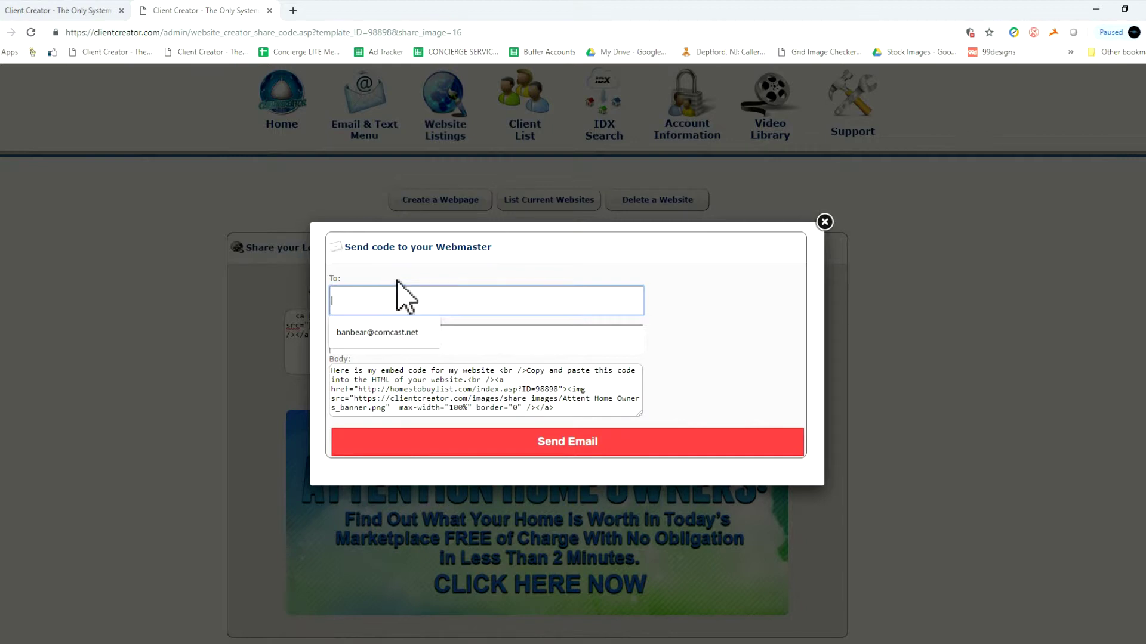
click(398, 276)
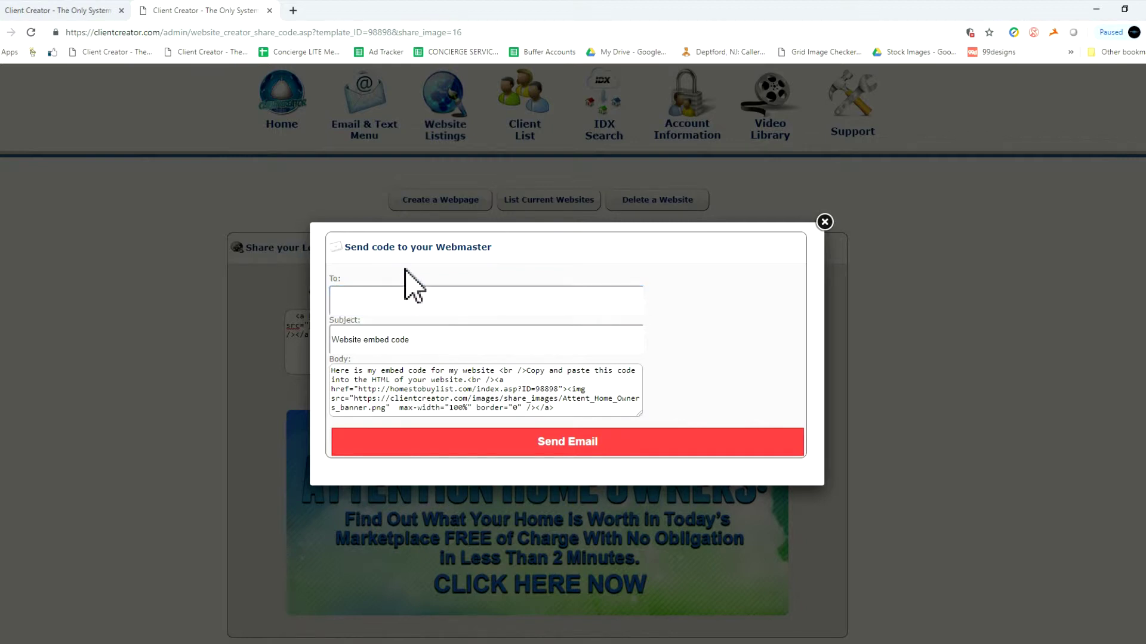
click(825, 222)
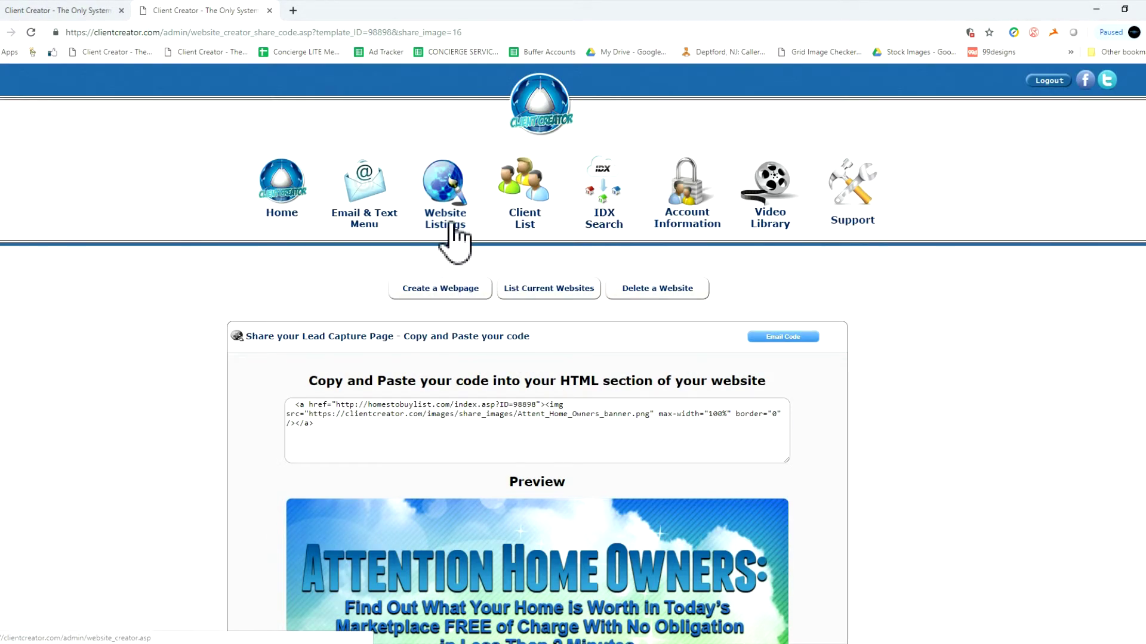
click(445, 219)
scroll(619, 345, down, 5)
scroll(619, 344, down, 5)
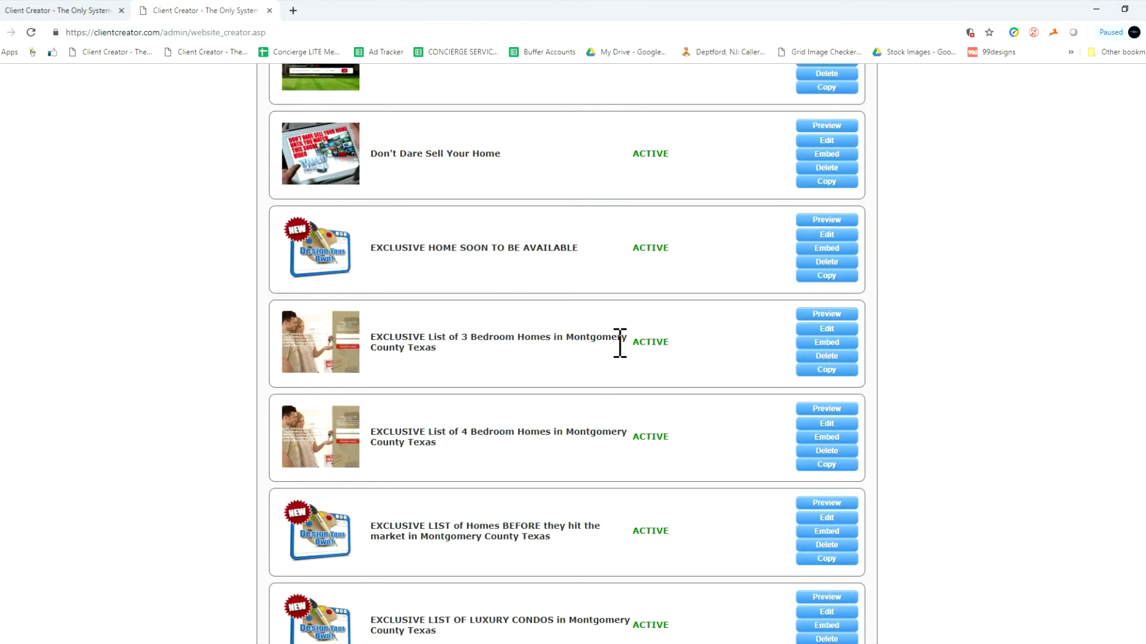
scroll(620, 345, down, 2)
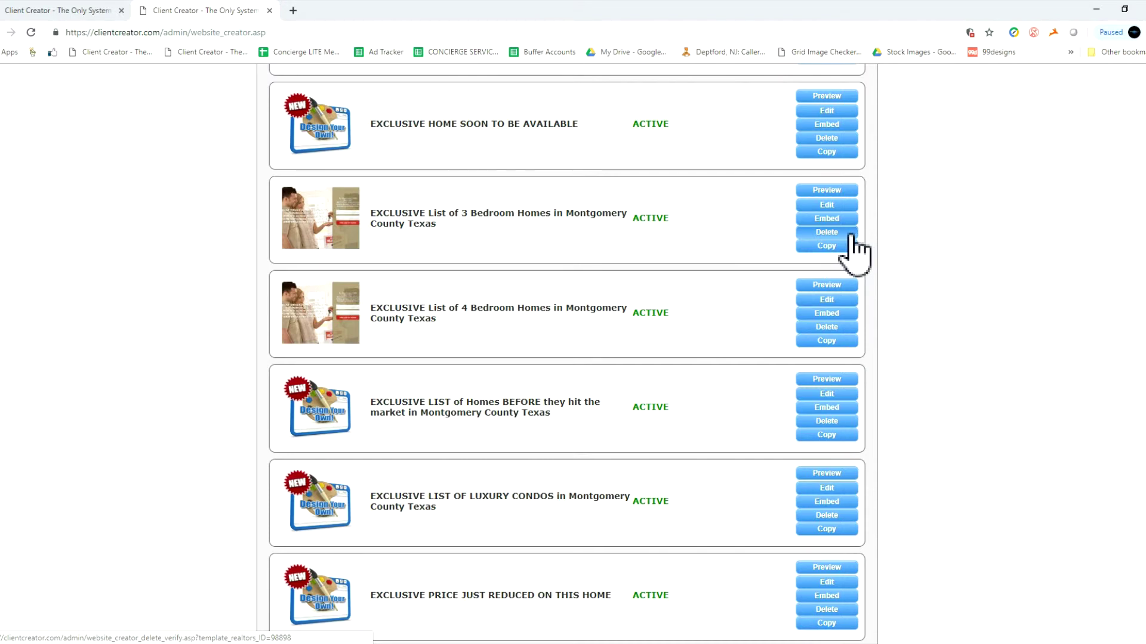
Start deleting the EXCLUSIVE List of 3 Bedroom Homes page, then back out unconfirmed
click(827, 233)
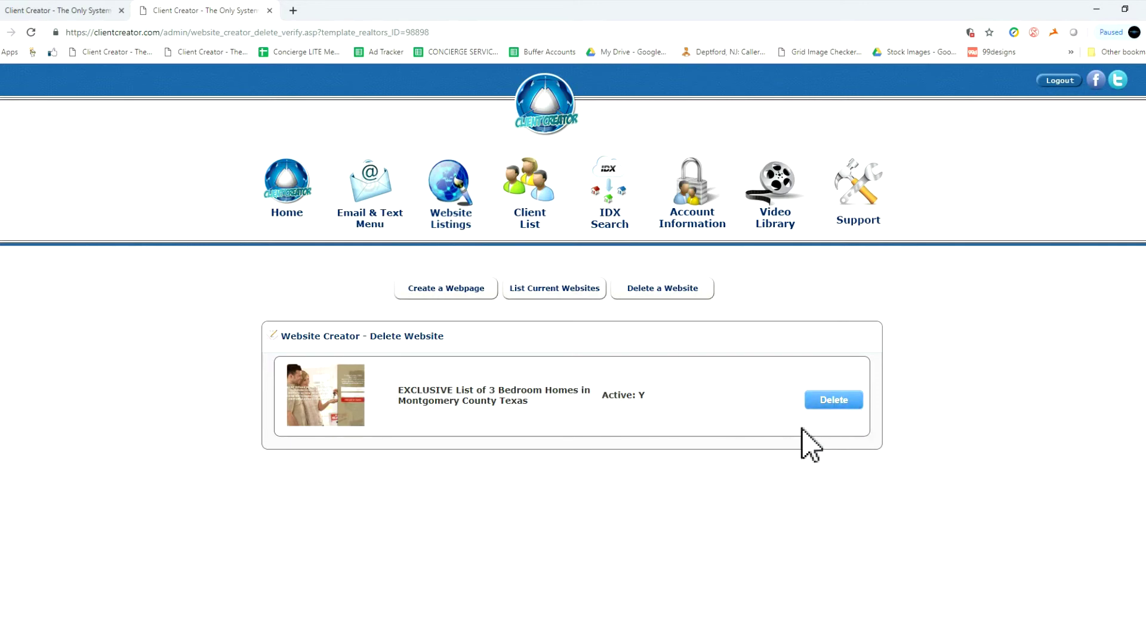
click(11, 33)
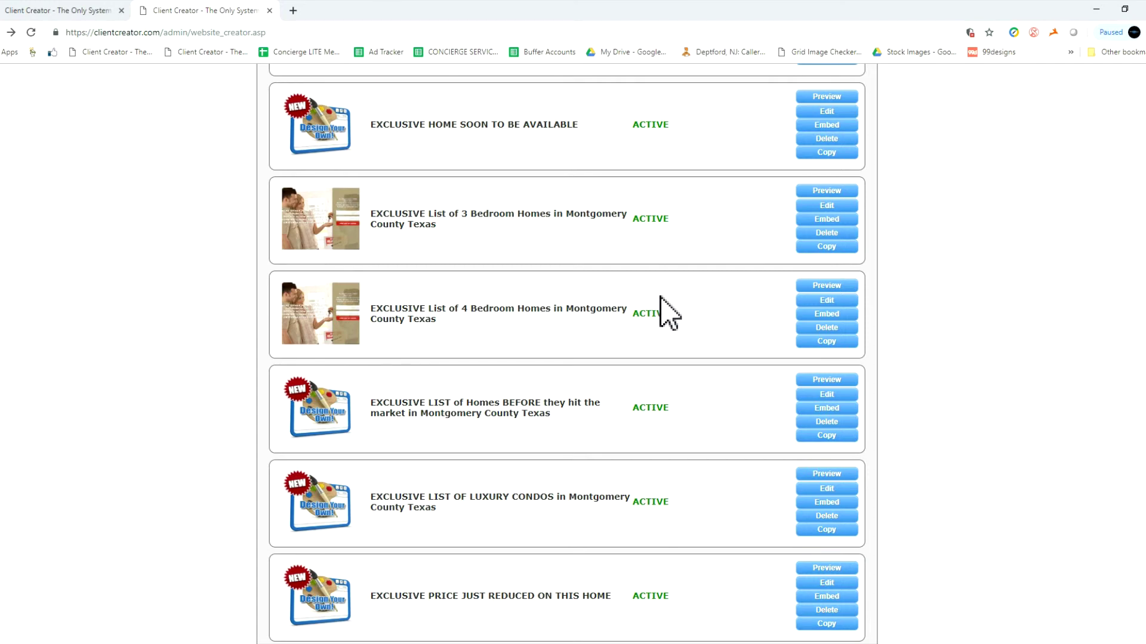
scroll(359, 268, down, 1)
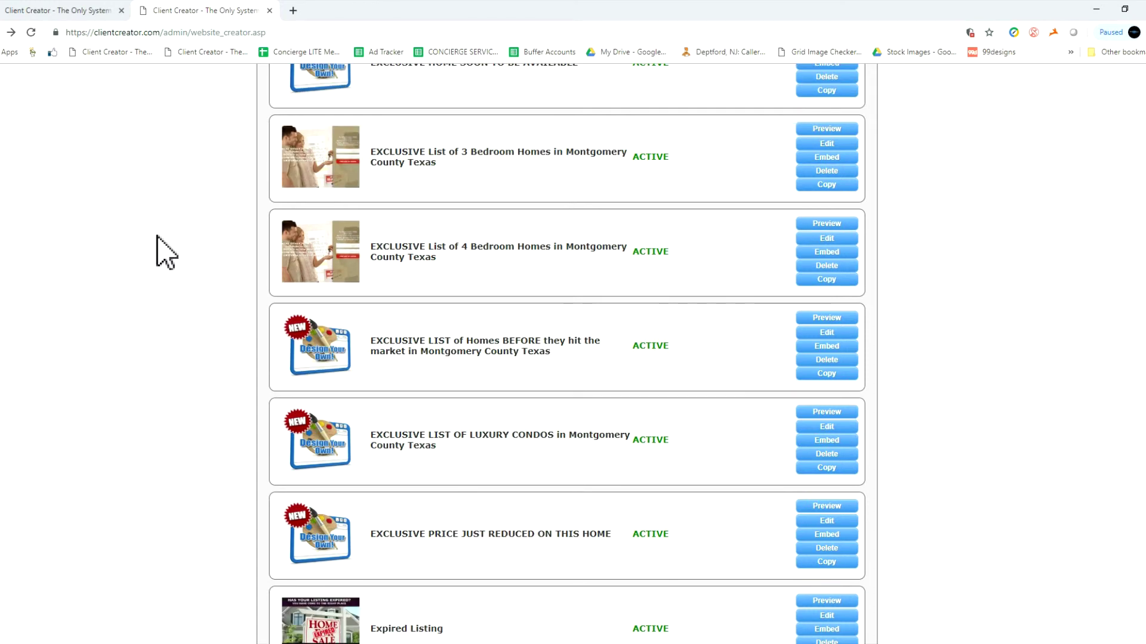